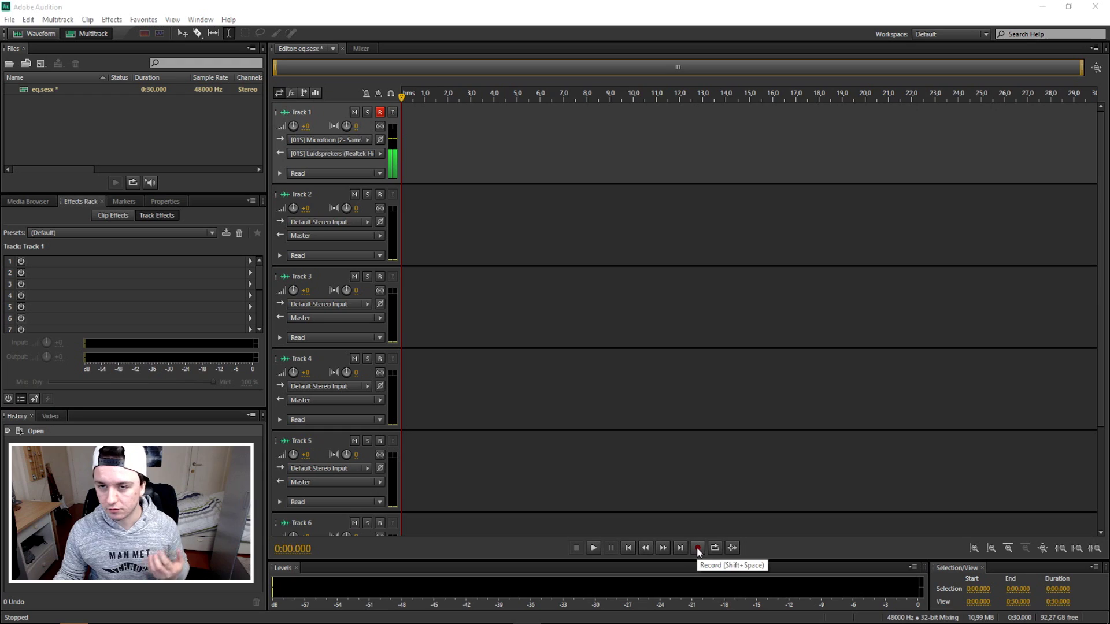
Step: Record a voice clip on Track 1 and trim its silent tail back to about 12.8 s
click(698, 548)
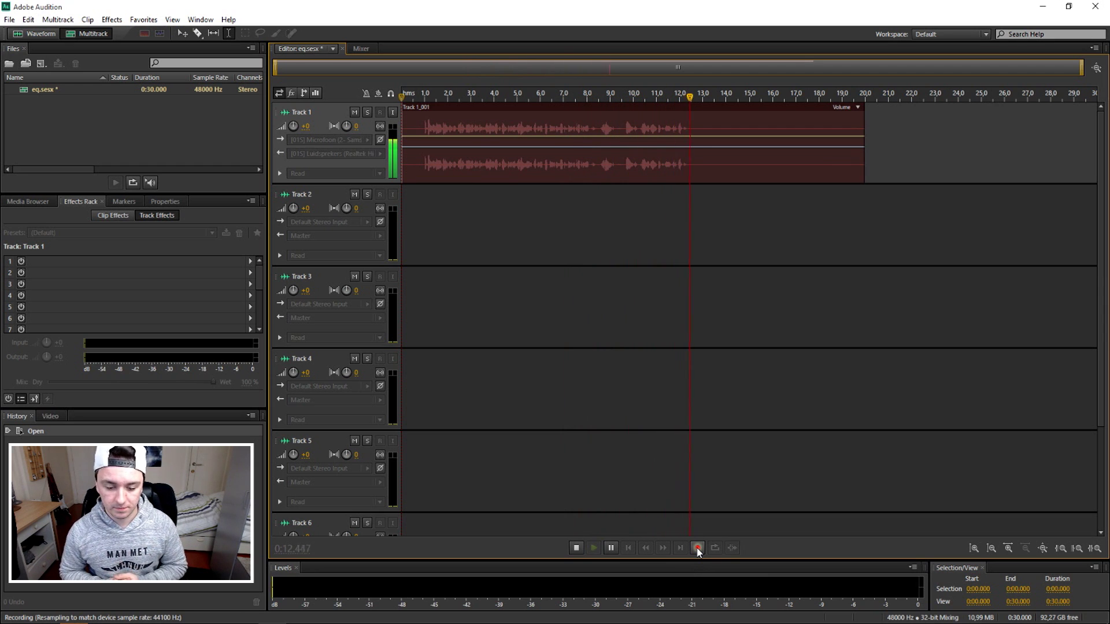
click(698, 549)
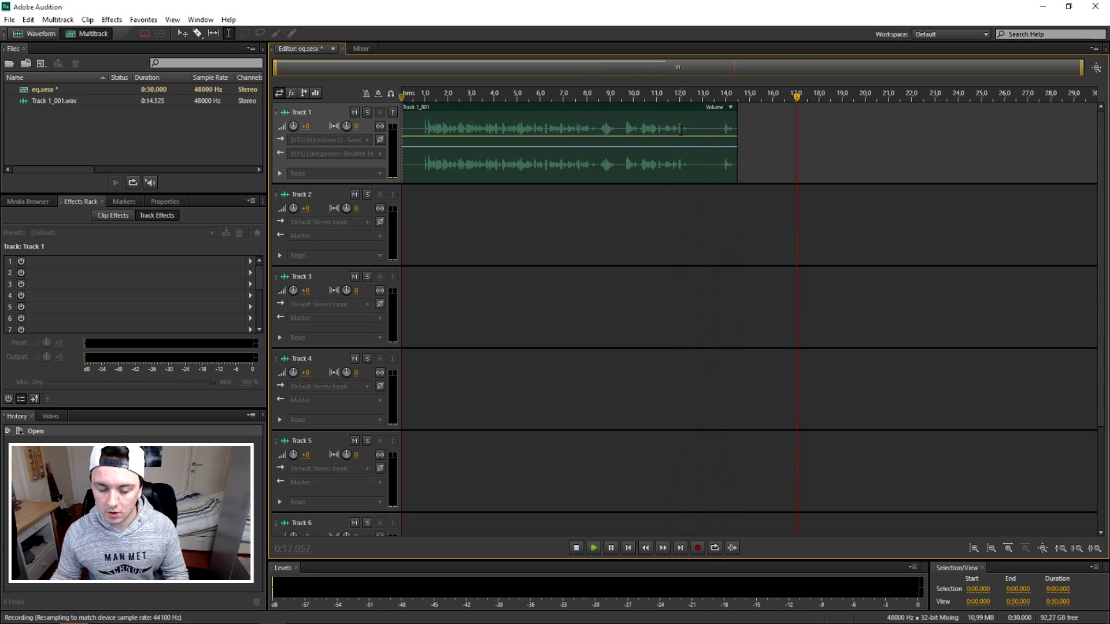
click(681, 130)
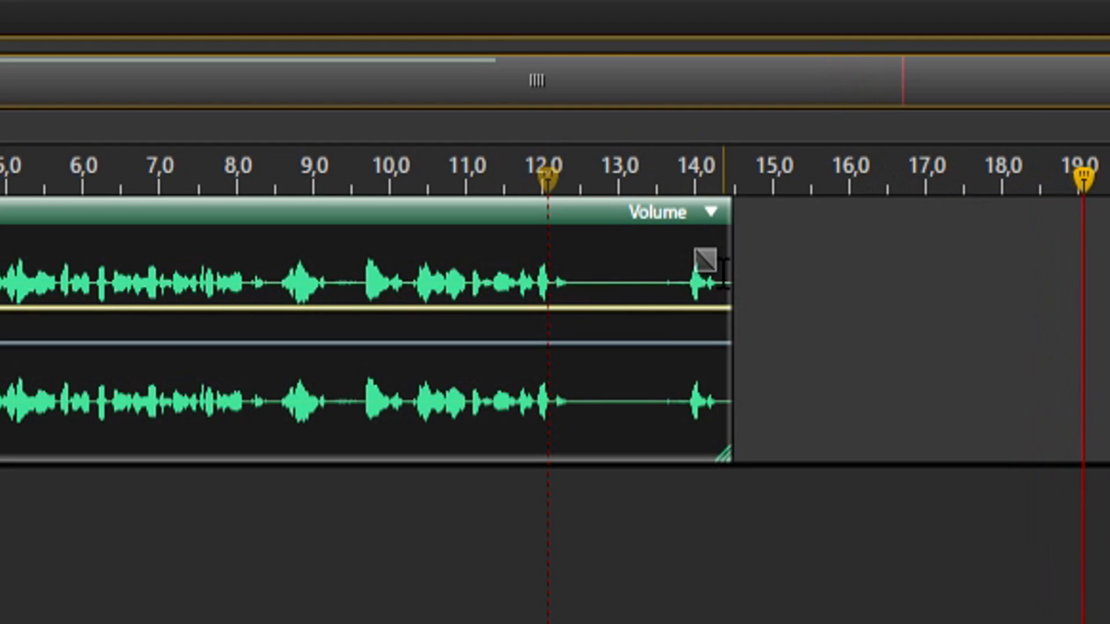
drag(726, 270, 607, 272)
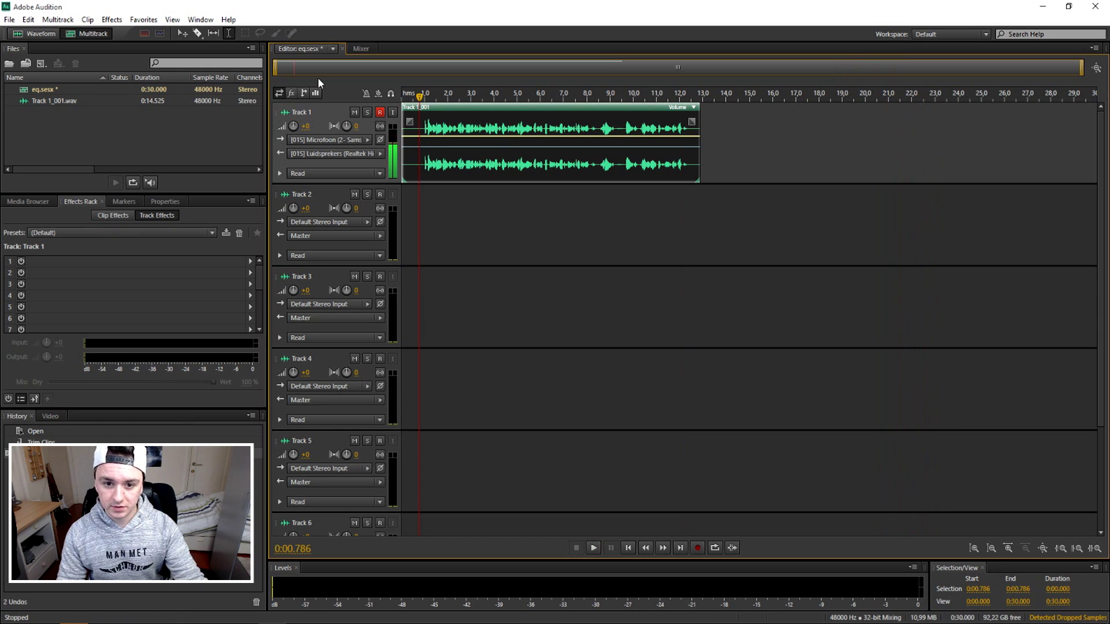
Step: Play back the trimmed Track 1 clip, then switch to the Mixer showing Tracks 1–6 and Master
key(space)
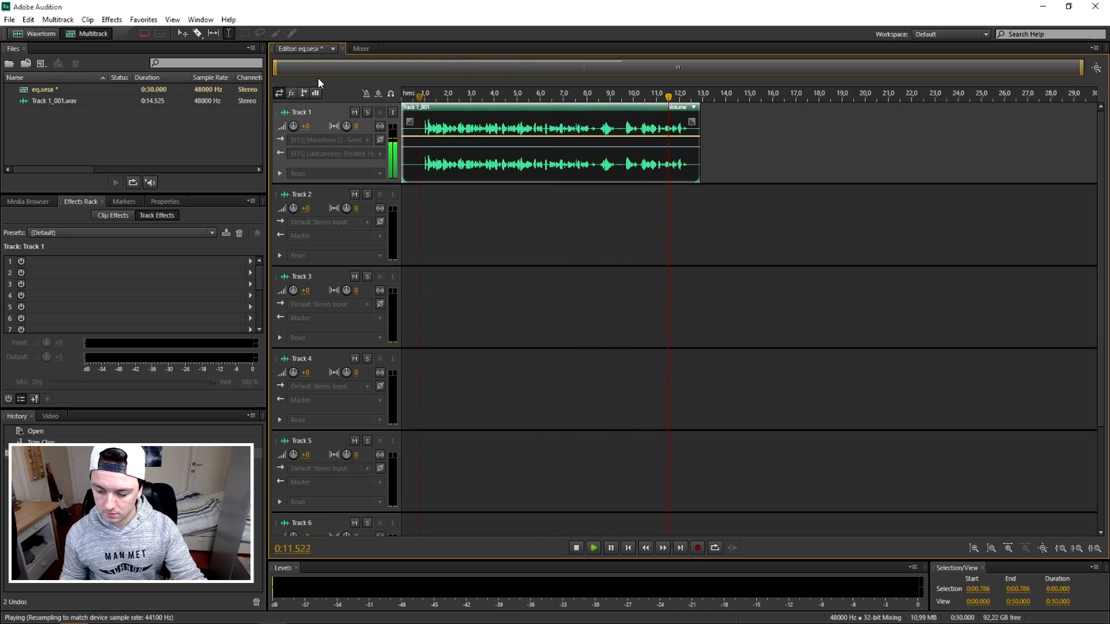
key(space)
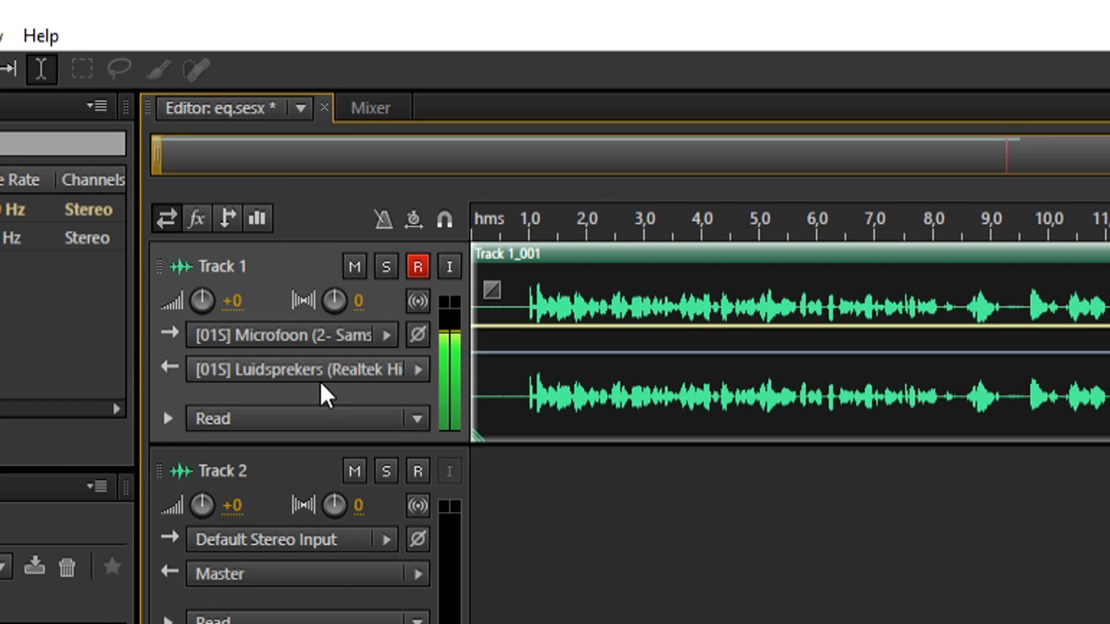
click(357, 116)
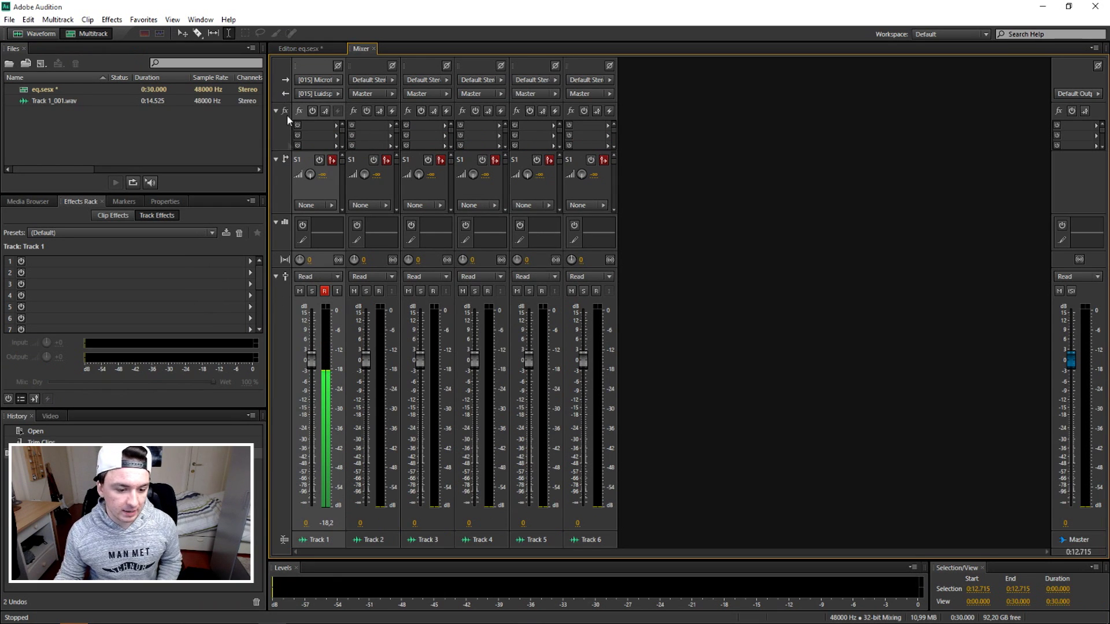
Step: Toggle Track 1's Arm For Record button several times, leaving it disarmed
click(324, 291)
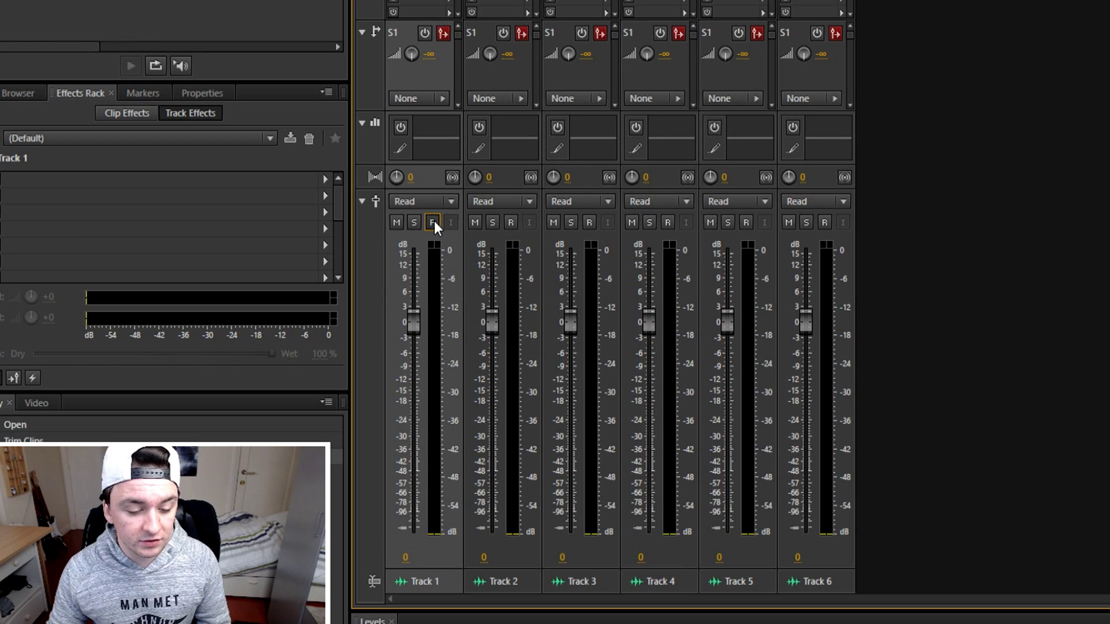
click(324, 290)
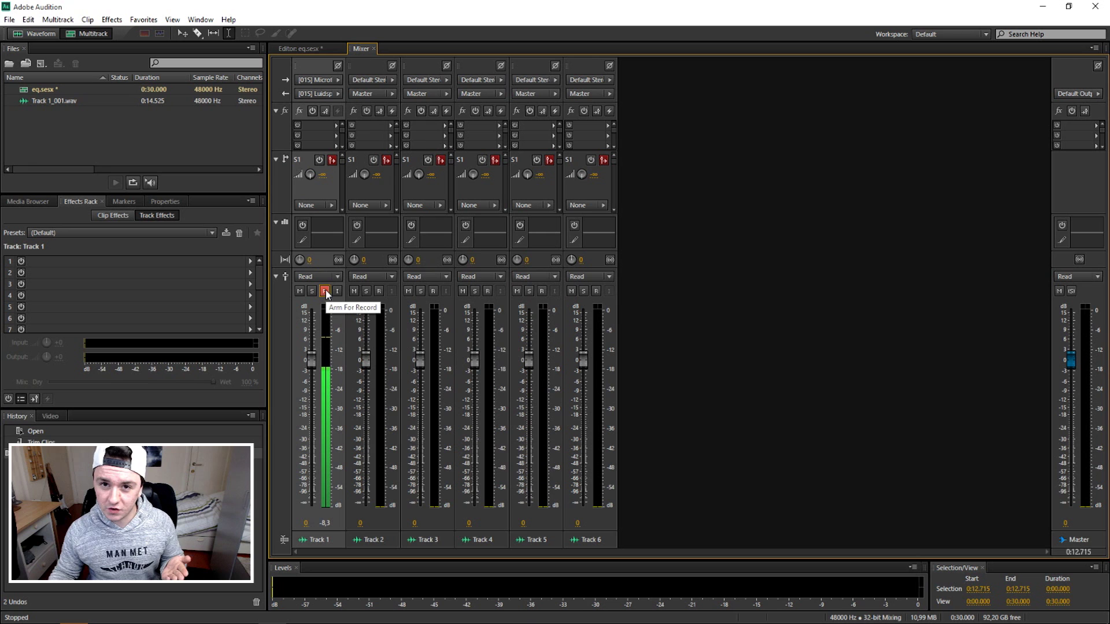
click(325, 291)
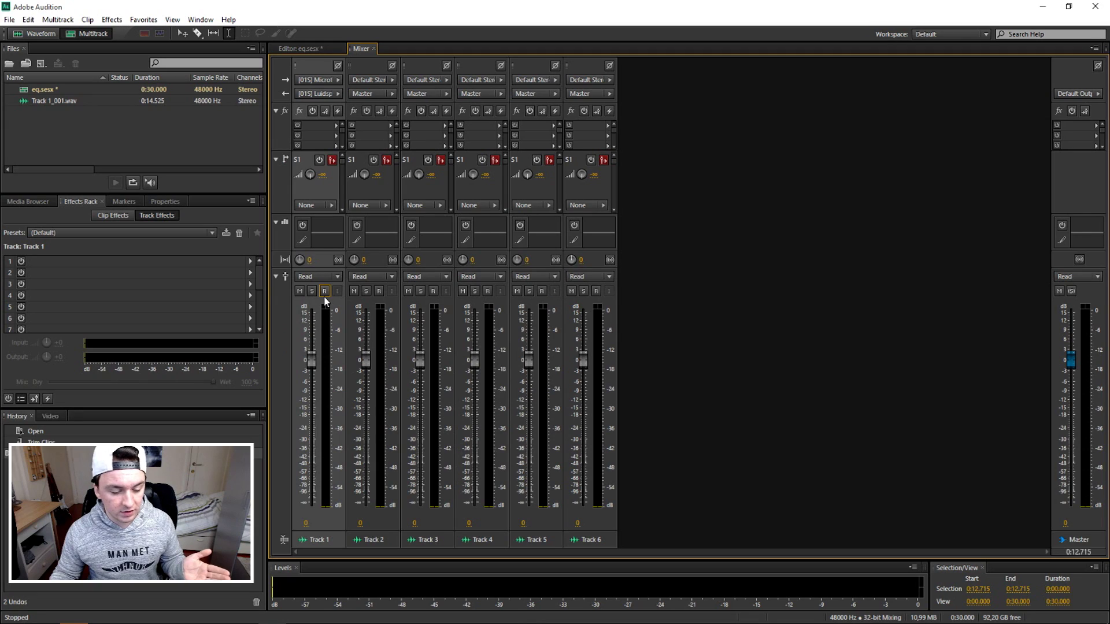
click(232, 188)
click(232, 188)
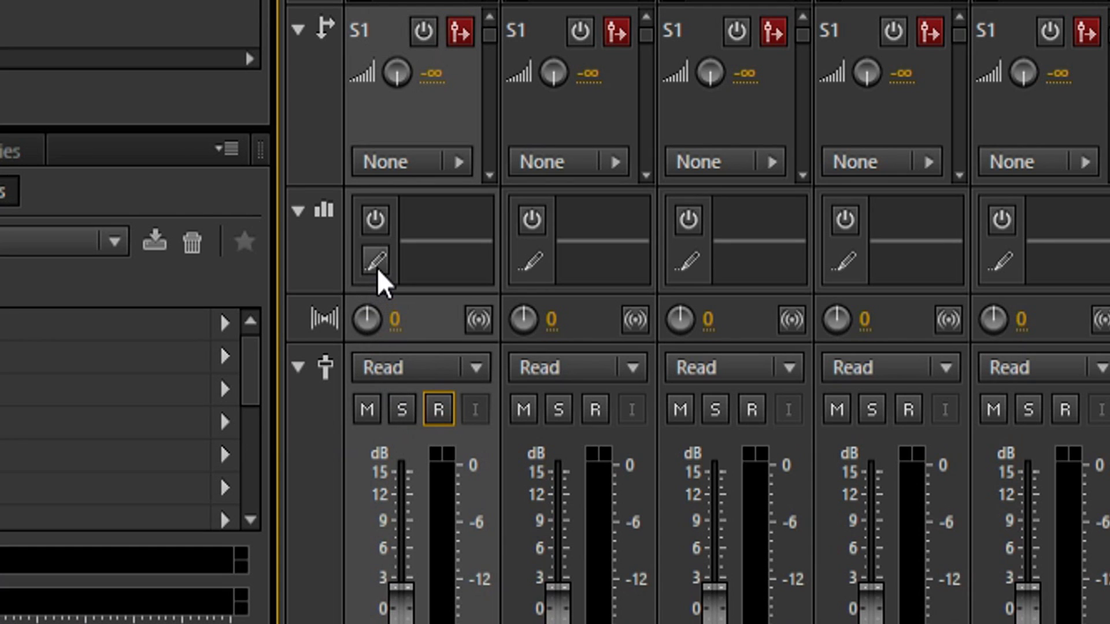
Step: Open Track 1's Track EQ window, switch the EQ on and keep the flat (Default) preset
click(376, 269)
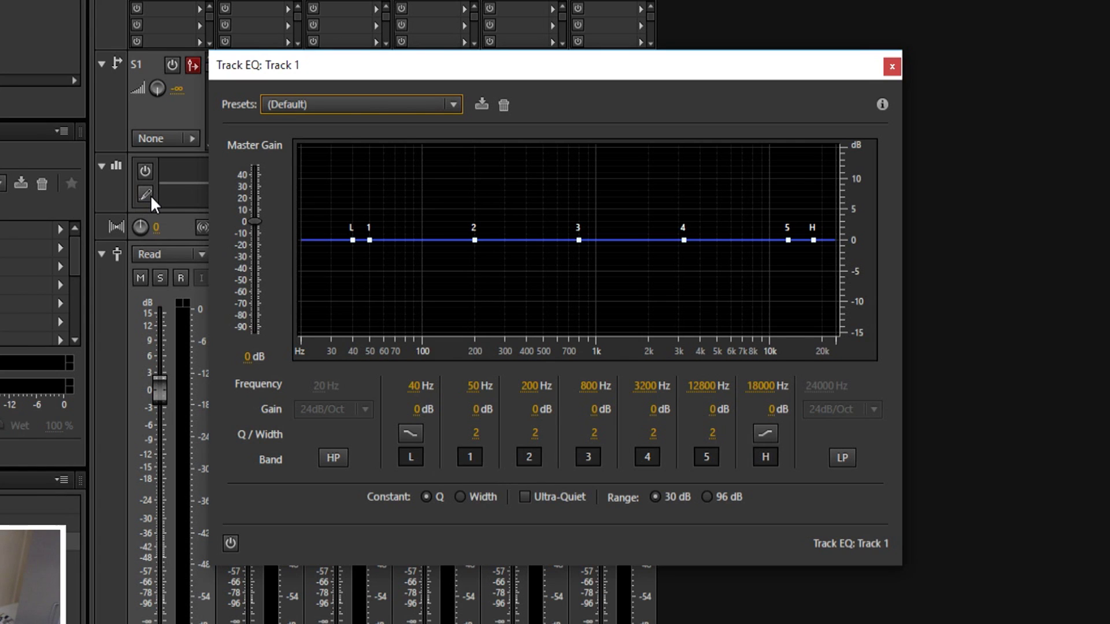
drag(304, 75, 459, 58)
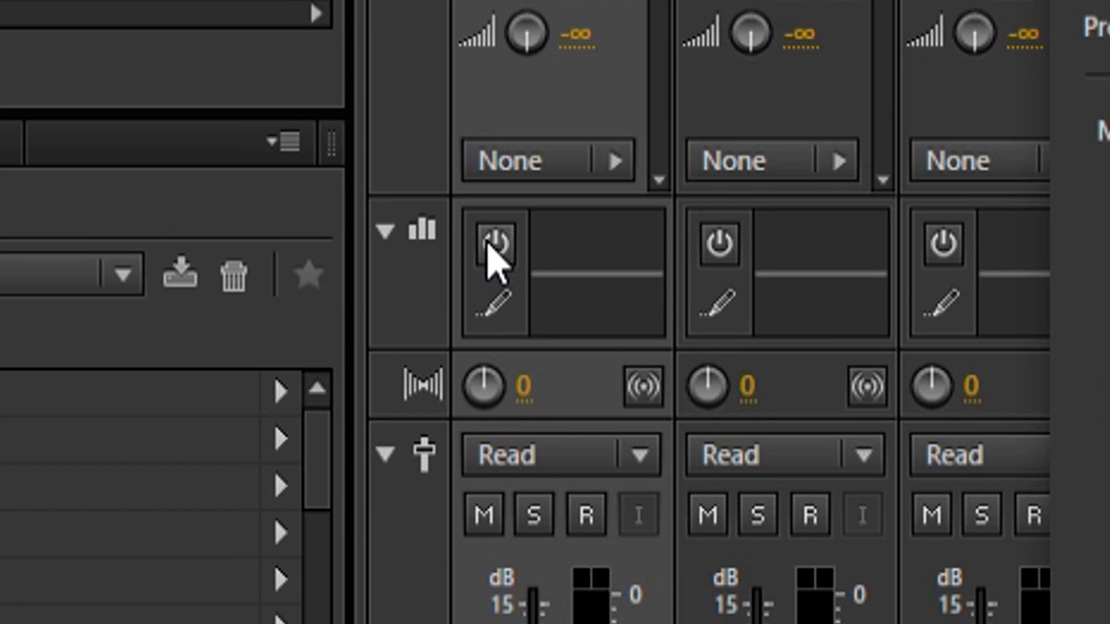
click(495, 245)
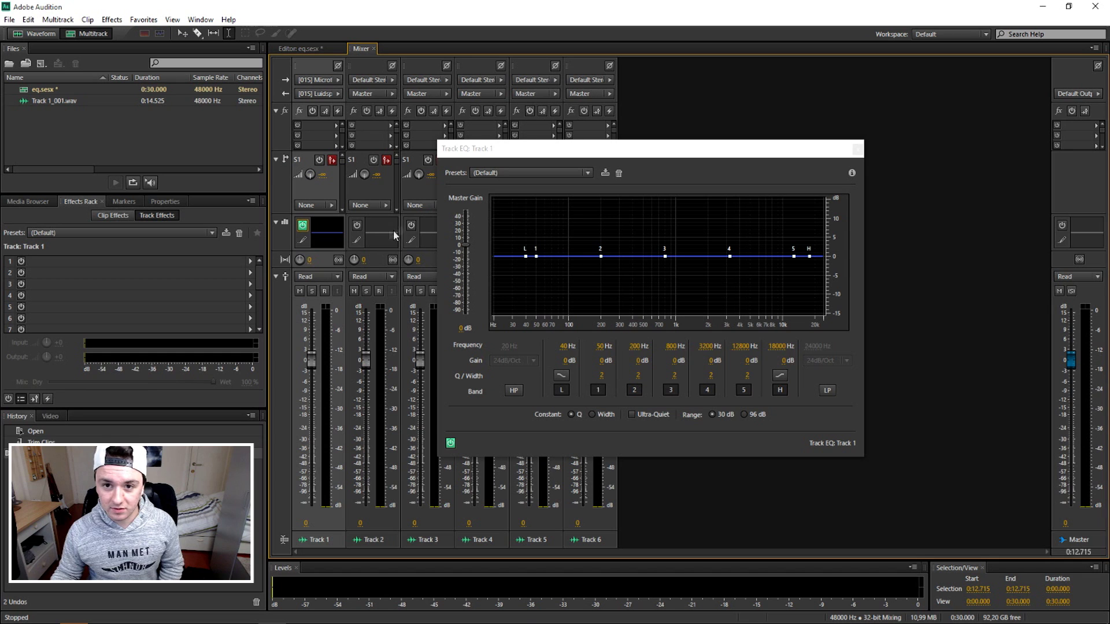
drag(524, 159, 375, 123)
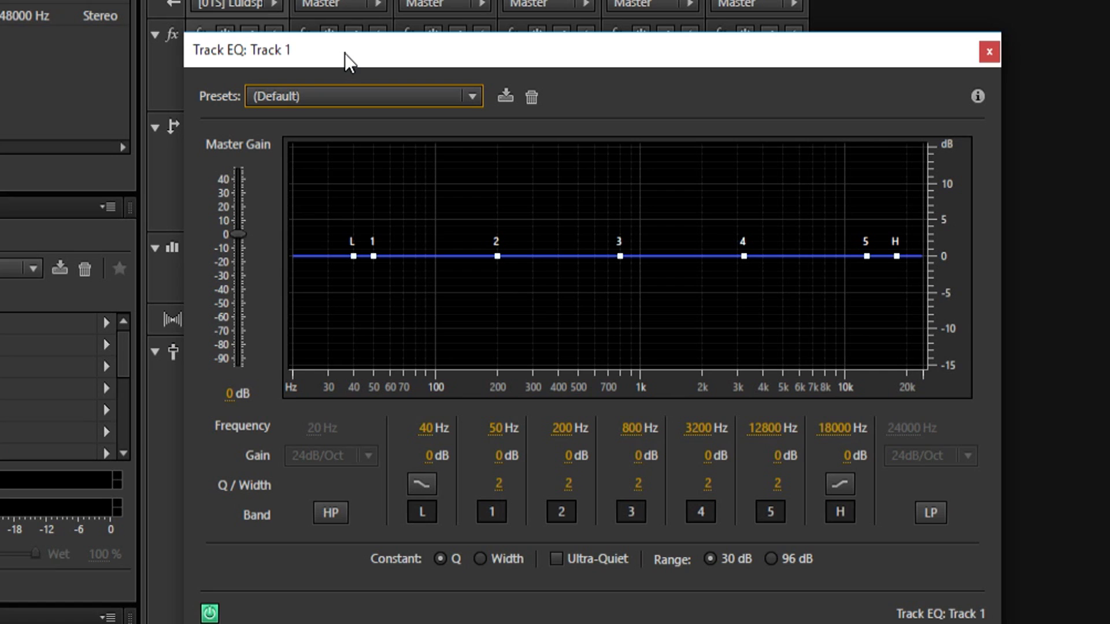
click(381, 145)
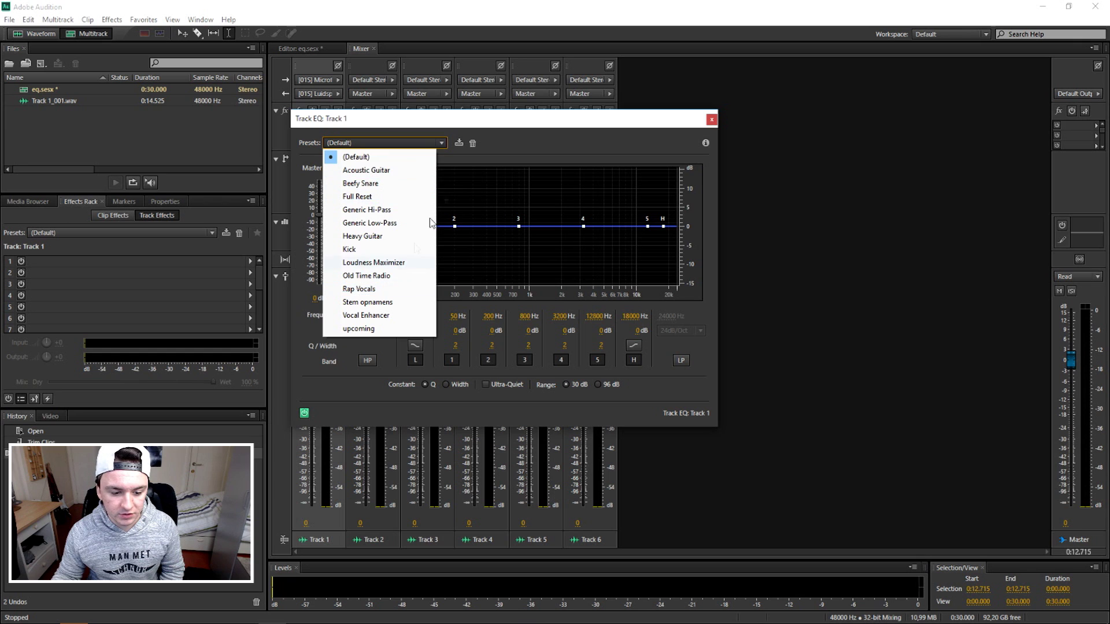
click(546, 154)
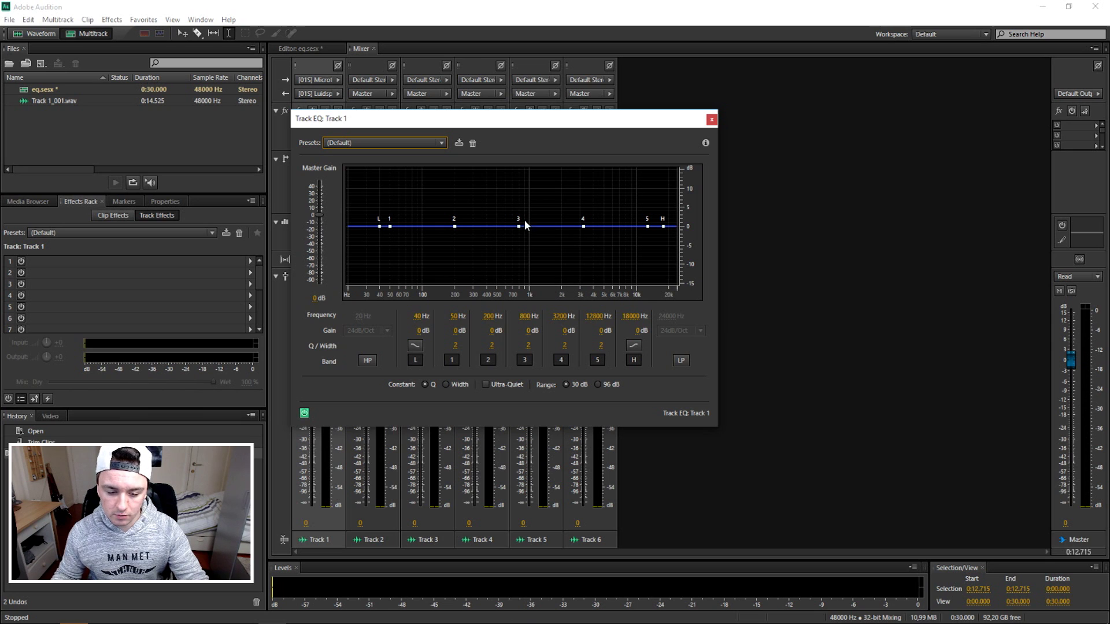
Step: Boost Track 1's EQ band 3 by about 7 dB near 719 Hz and start session playback
mouse_move(519, 228)
drag(521, 229, 517, 201)
click(301, 49)
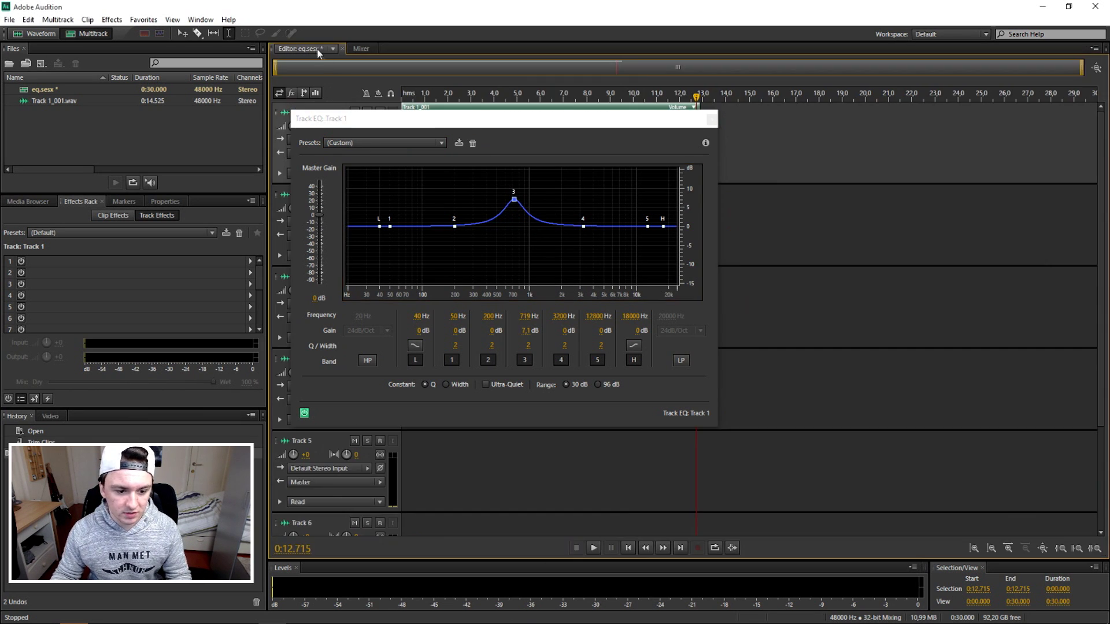
key(space)
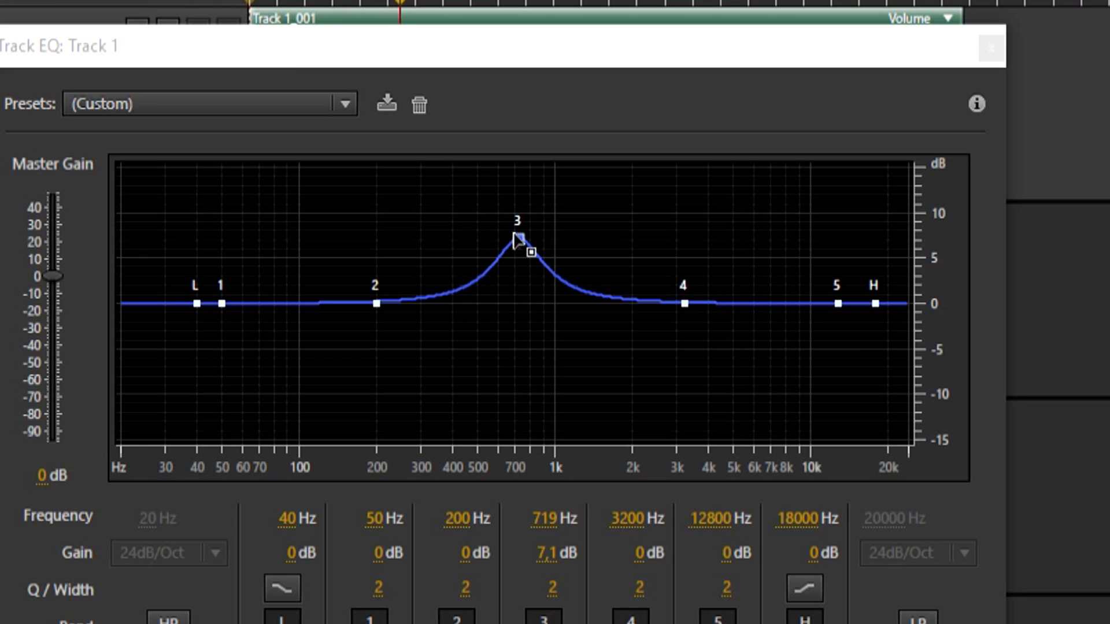
Step: Cut band 3 to -15 dB near 756 Hz while listening, then return it to about 0 dB
mouse_move(513, 200)
drag(519, 240, 525, 444)
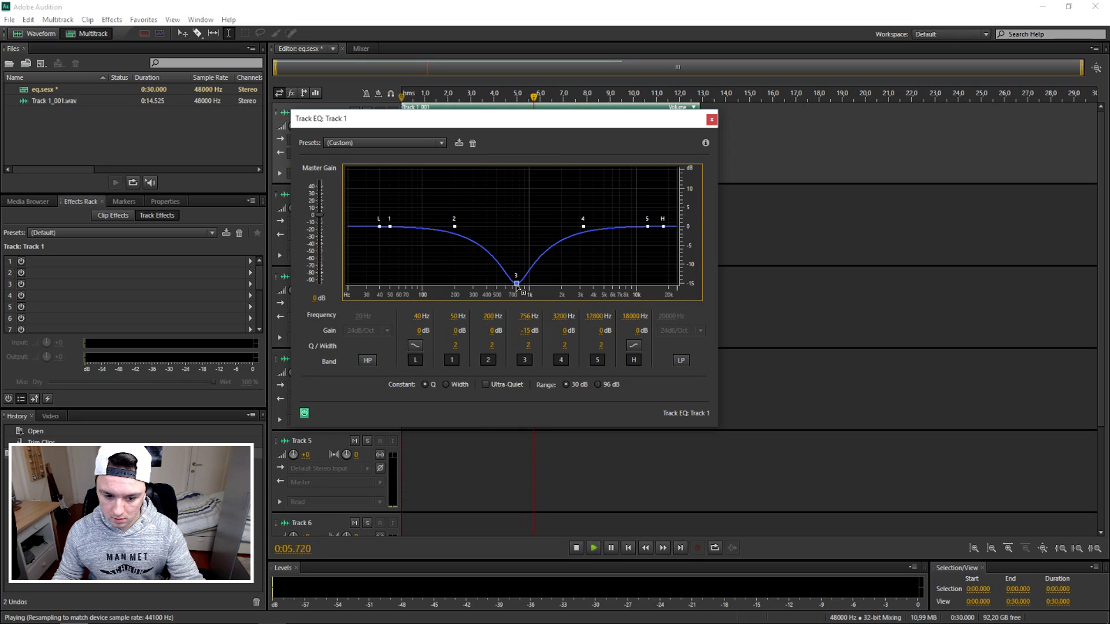
mouse_move(516, 286)
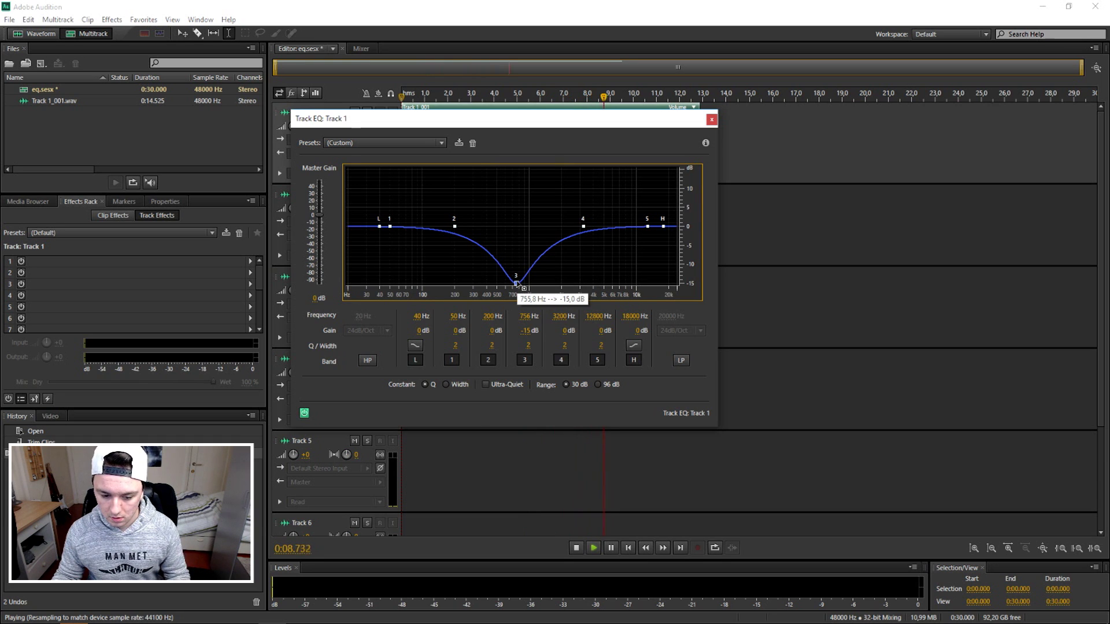
key(space)
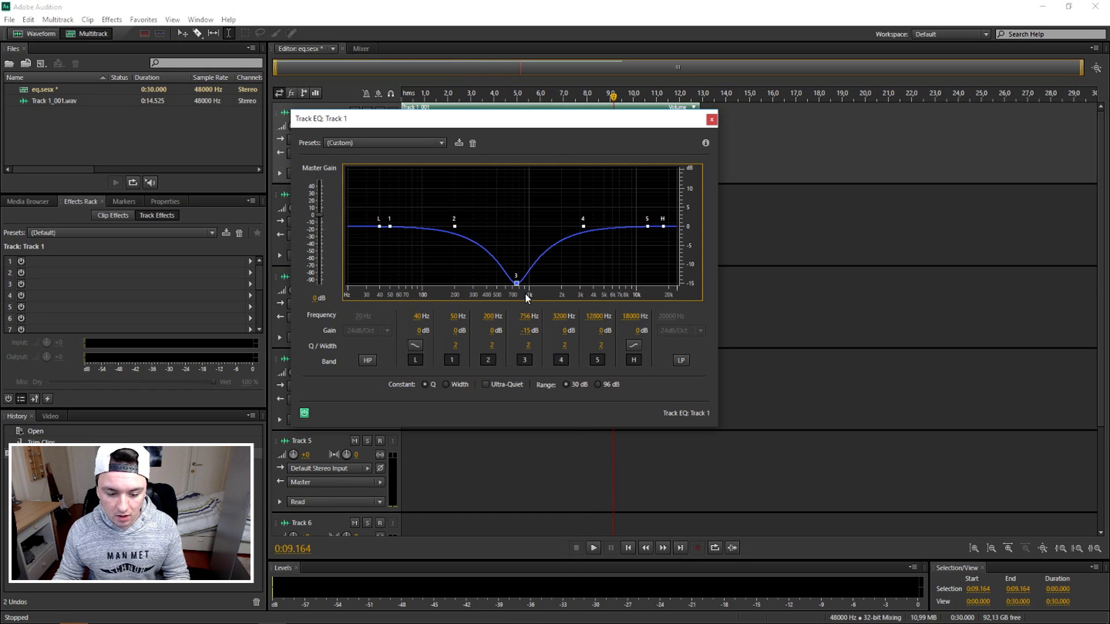
drag(516, 283, 507, 227)
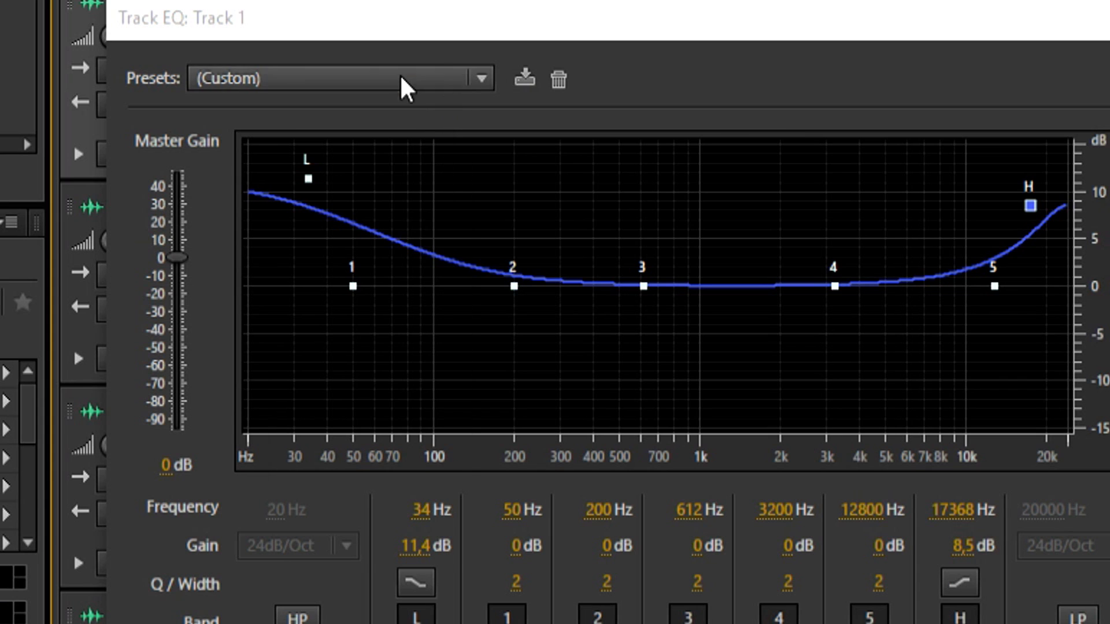
click(409, 142)
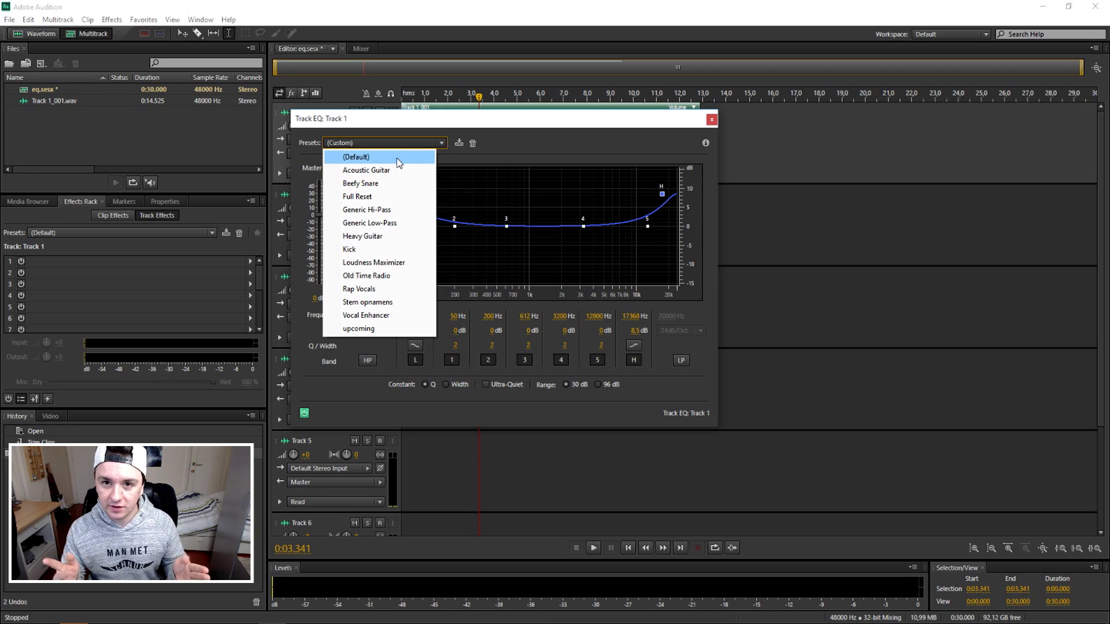
Step: Apply the Old Time Radio EQ preset to Track 1 and audition the result
click(365, 276)
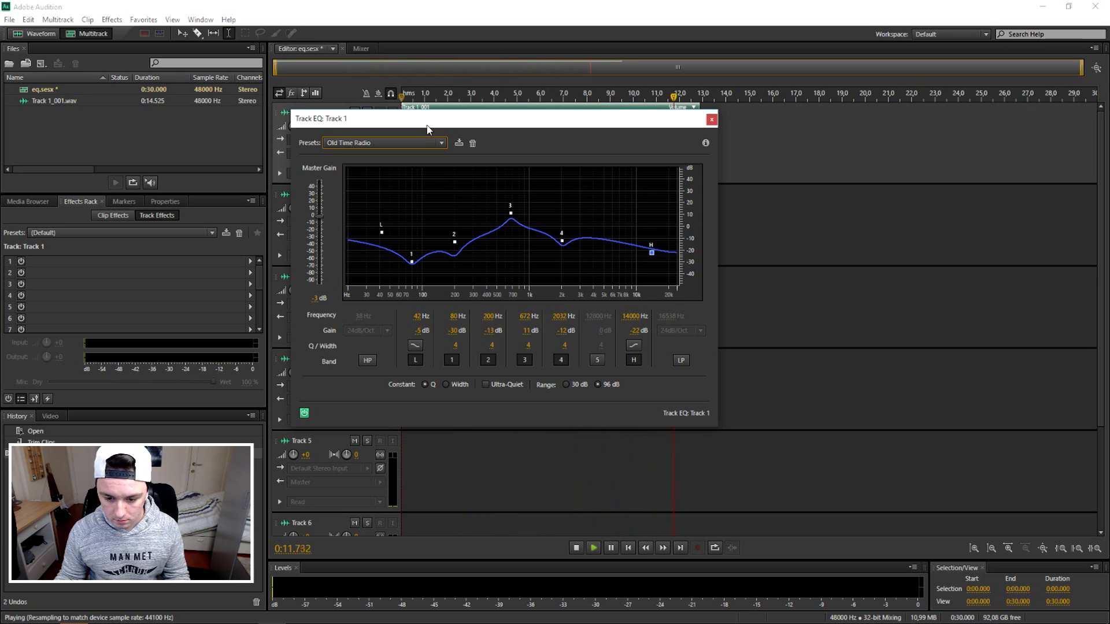
key(space)
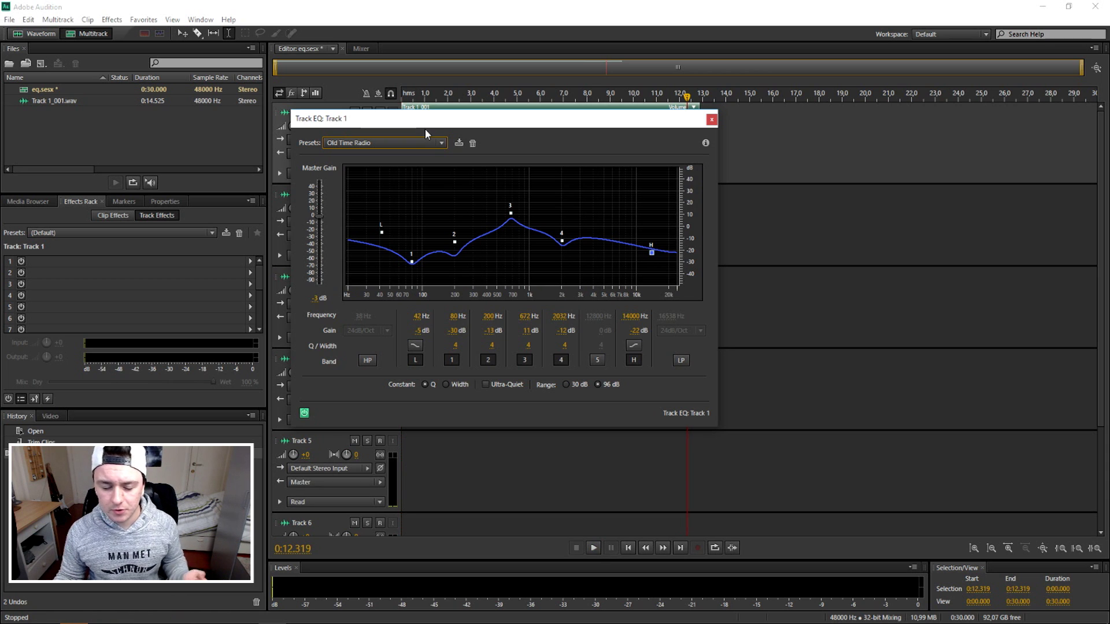
click(422, 143)
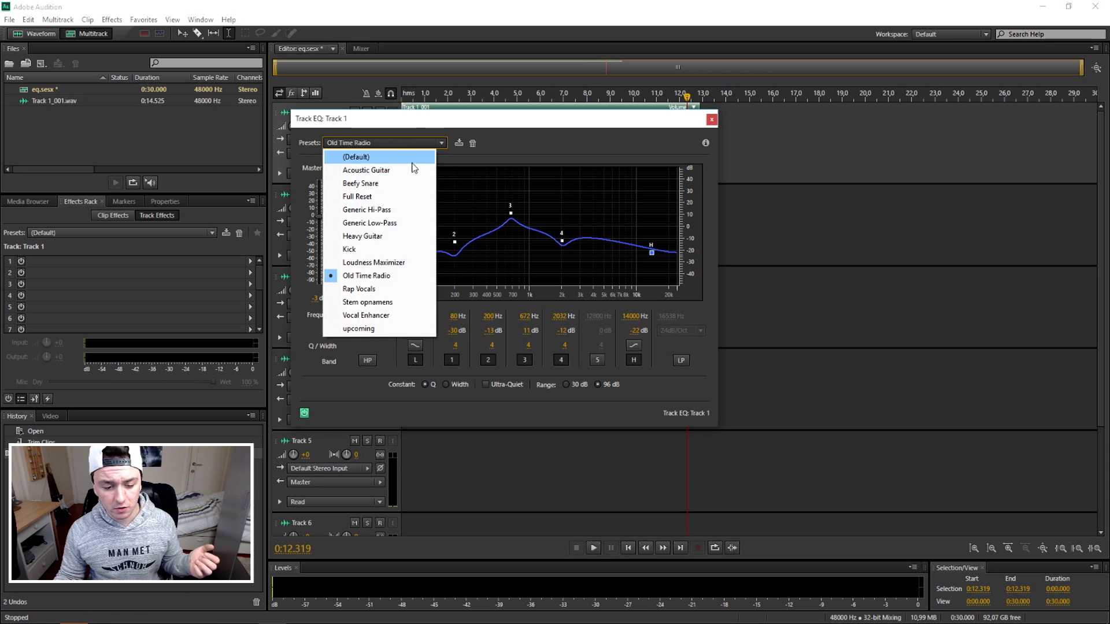
Step: From (Default), boost band 2 near 200 Hz, band 1 to 20.7 dB at 51 Hz, cut band 4 to -33.3 dB
click(413, 162)
click(414, 147)
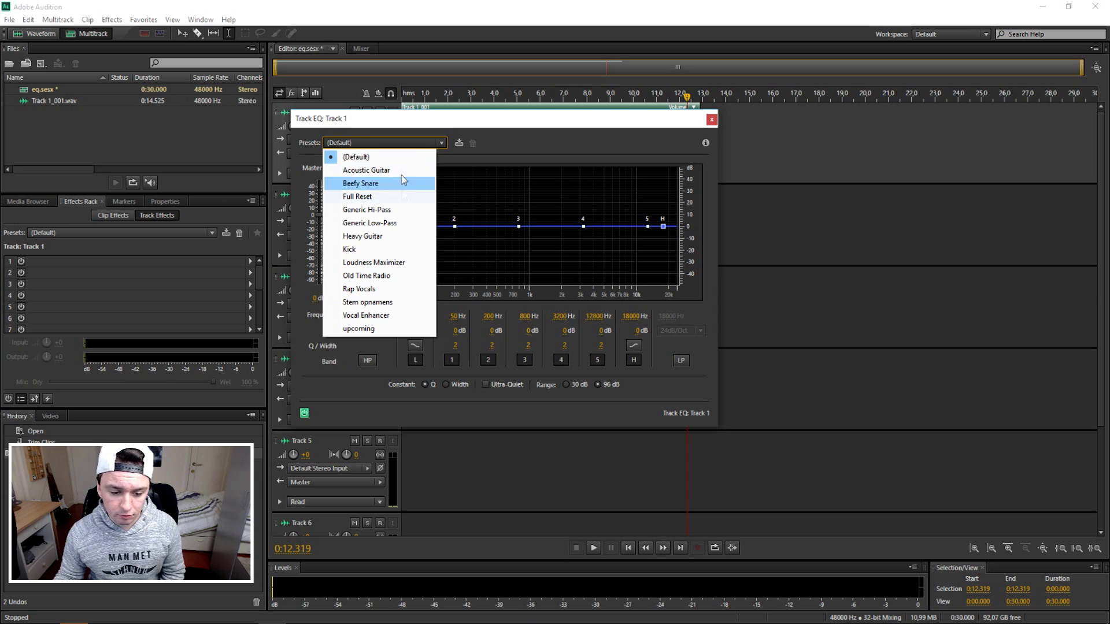
click(470, 168)
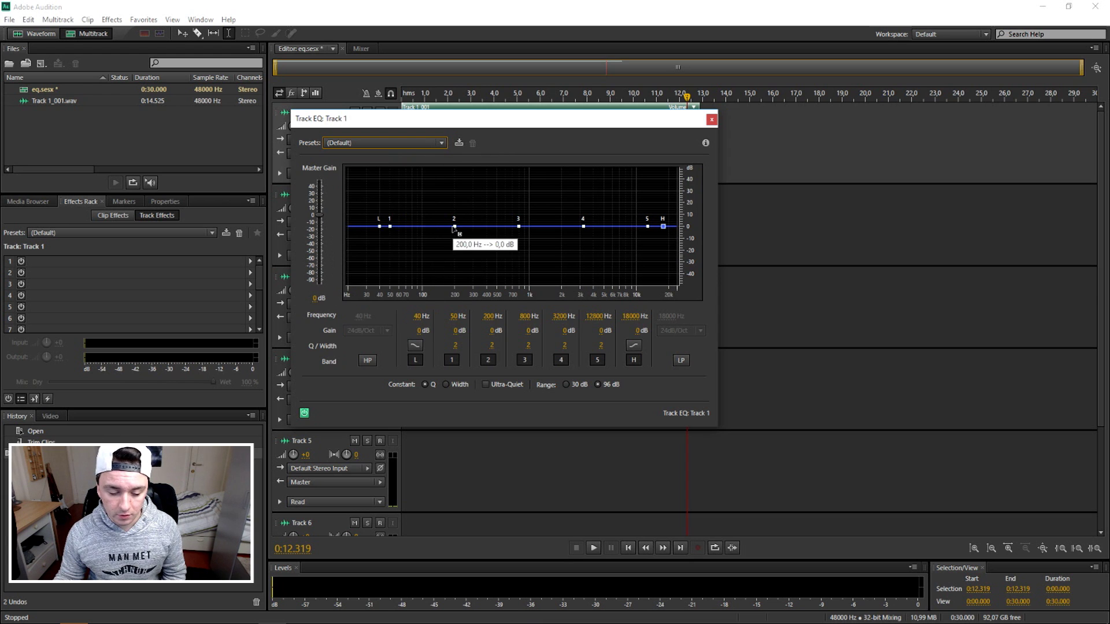
drag(455, 226, 456, 198)
drag(184, 357, 190, 274)
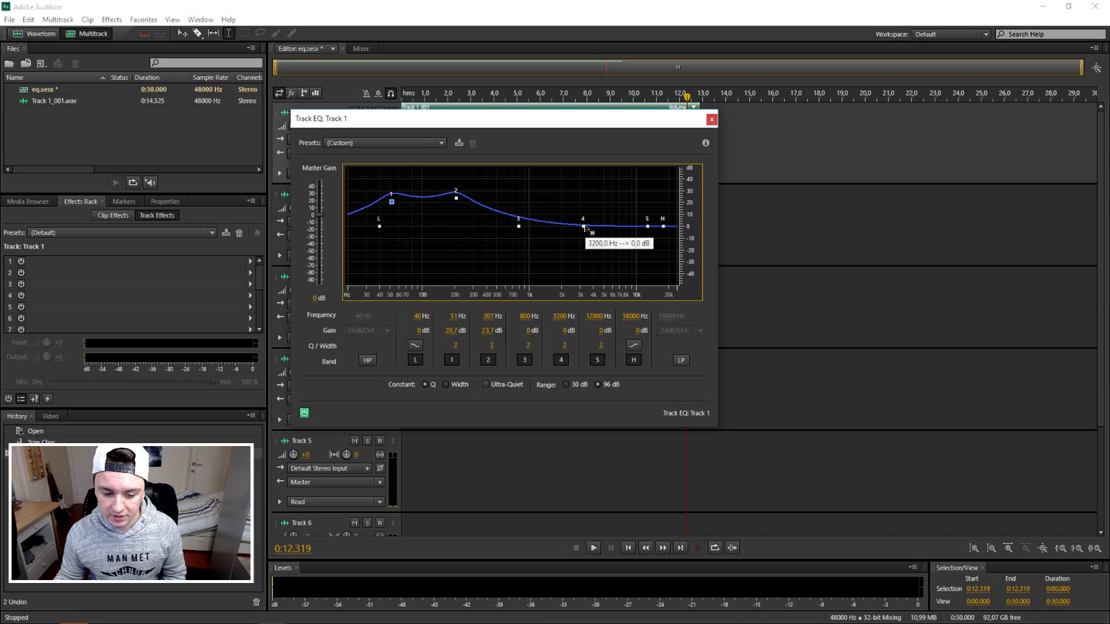
drag(583, 226, 579, 266)
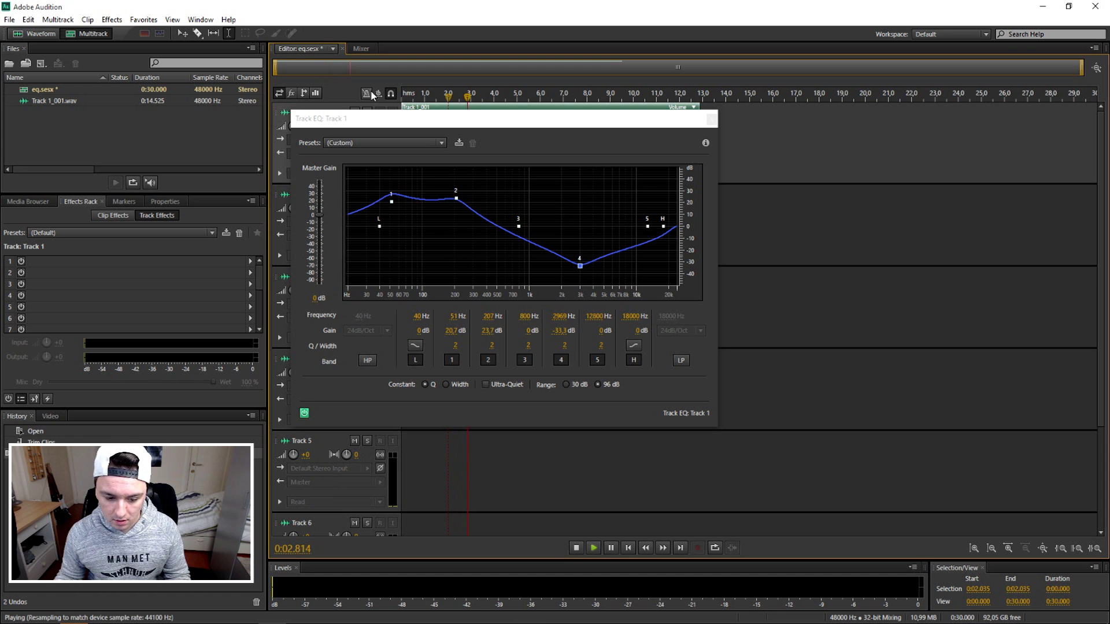
Step: Play the custom EQ curve, then apply the Full Reset preset to flatten it
key(space)
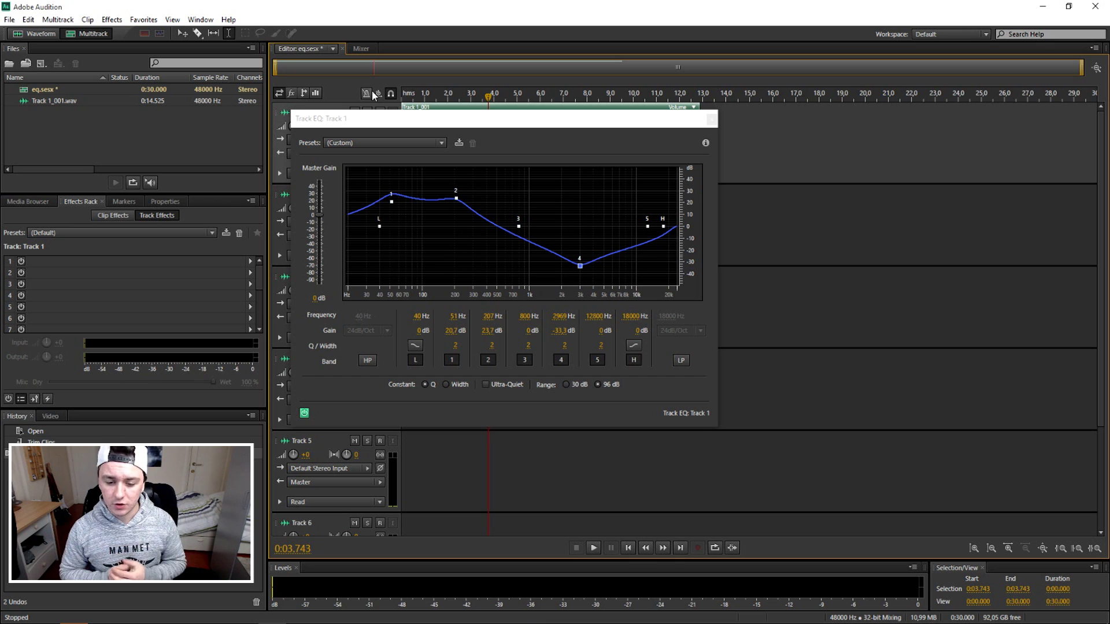
click(382, 145)
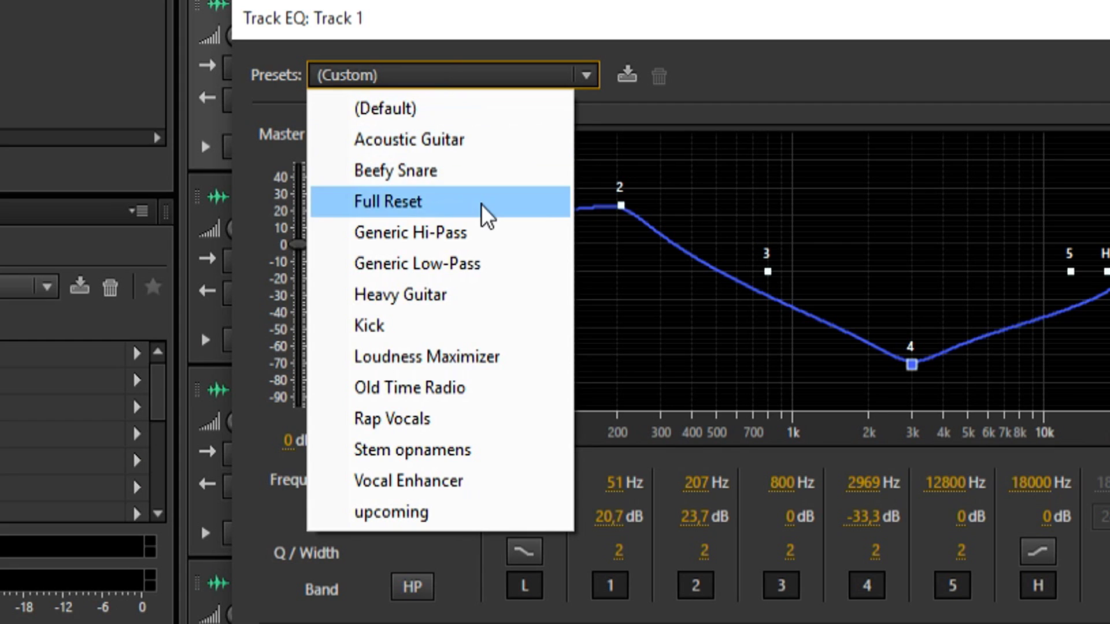
click(399, 197)
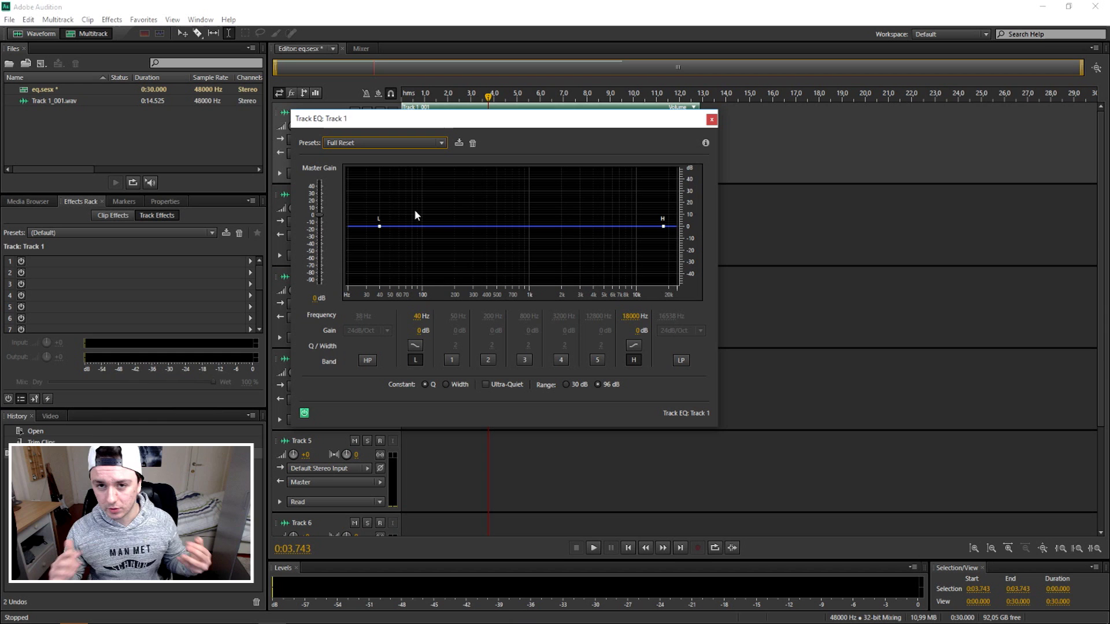